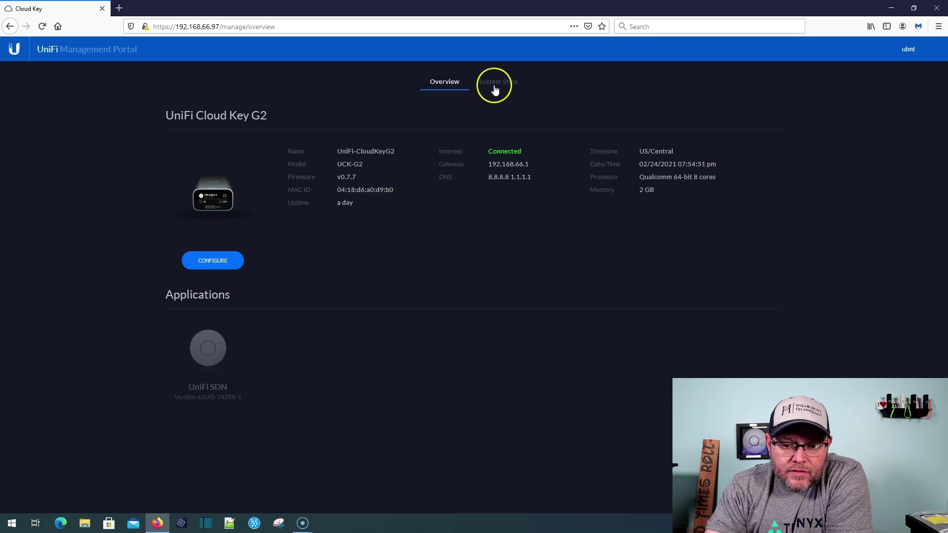
# Step: Note the current firmware version, then reach the Cloud Key configuration page via System Stats and Overview
pyautogui.moveTo(338, 190); pyautogui.dragTo(353, 177)
pyautogui.click(382, 179)
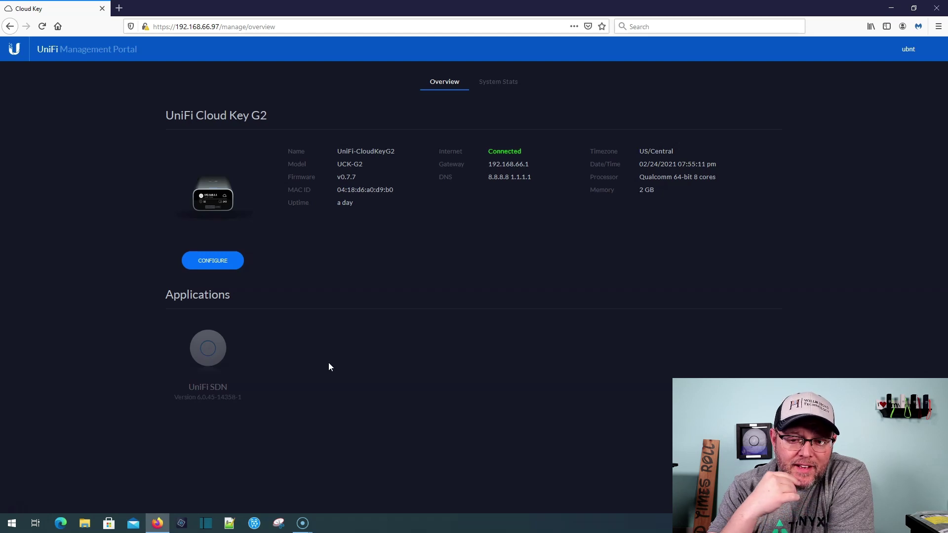
pyautogui.click(501, 83)
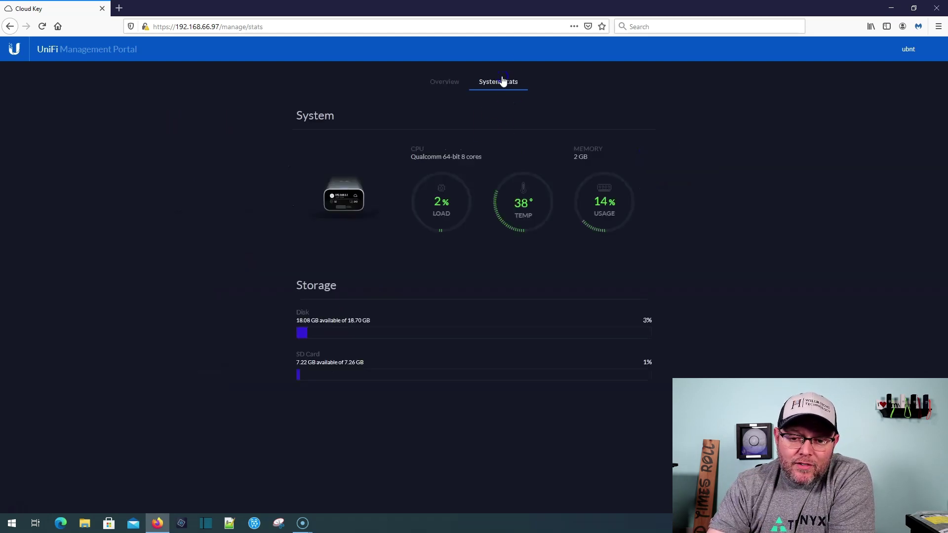
pyautogui.click(434, 84)
pyautogui.click(217, 260)
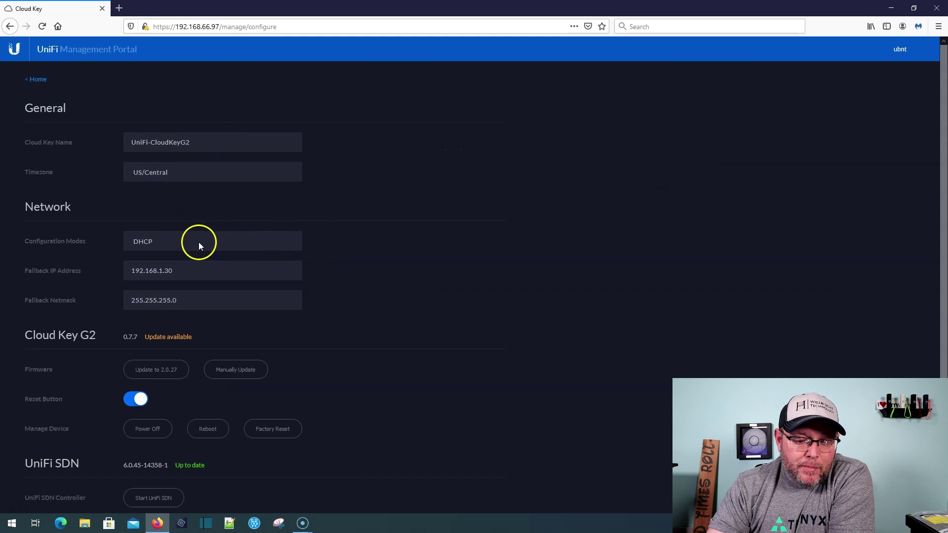
# Step: Highlight firmware 0.7.7 and UniFi SDN 6.0.45-14358-1, then choose 'Update to 2.0.27'
pyautogui.scroll(-2, 233, 277)
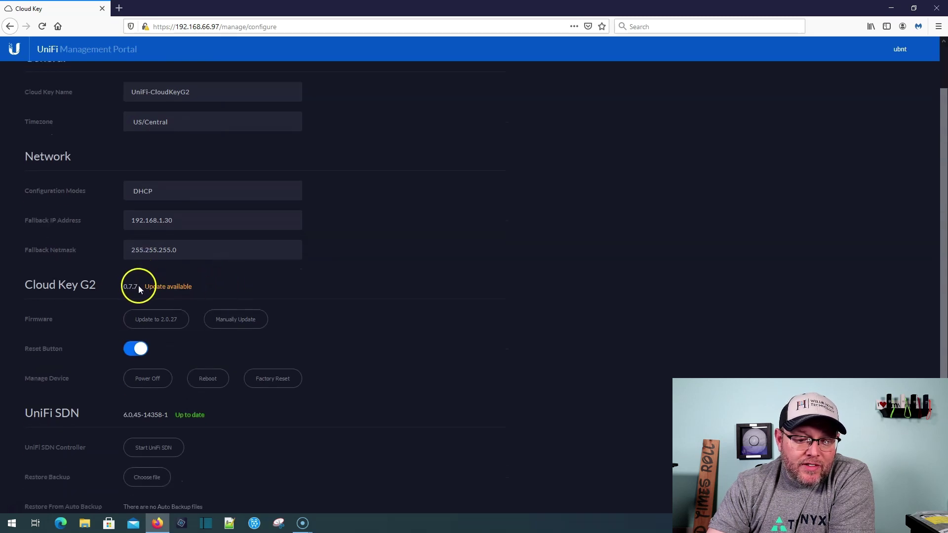
pyautogui.moveTo(139, 287); pyautogui.dragTo(126, 288)
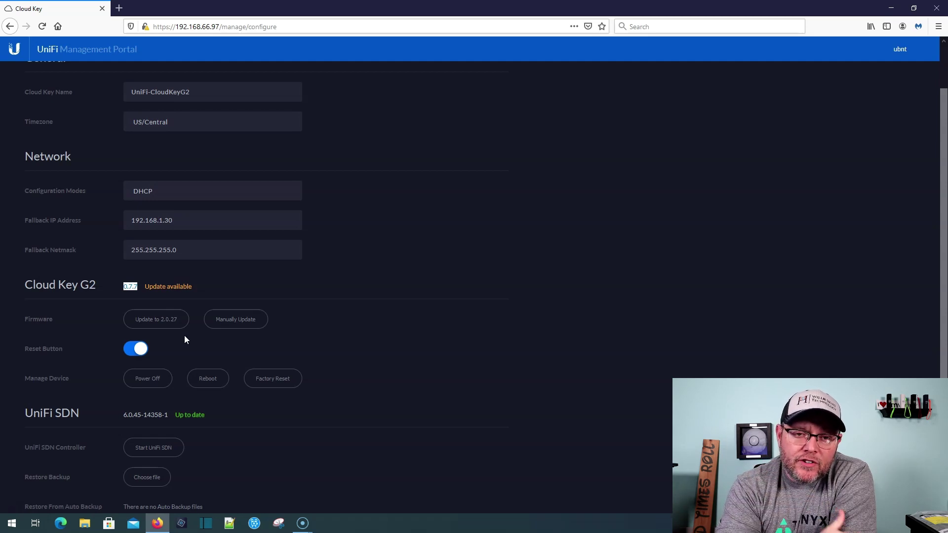
pyautogui.click(200, 329)
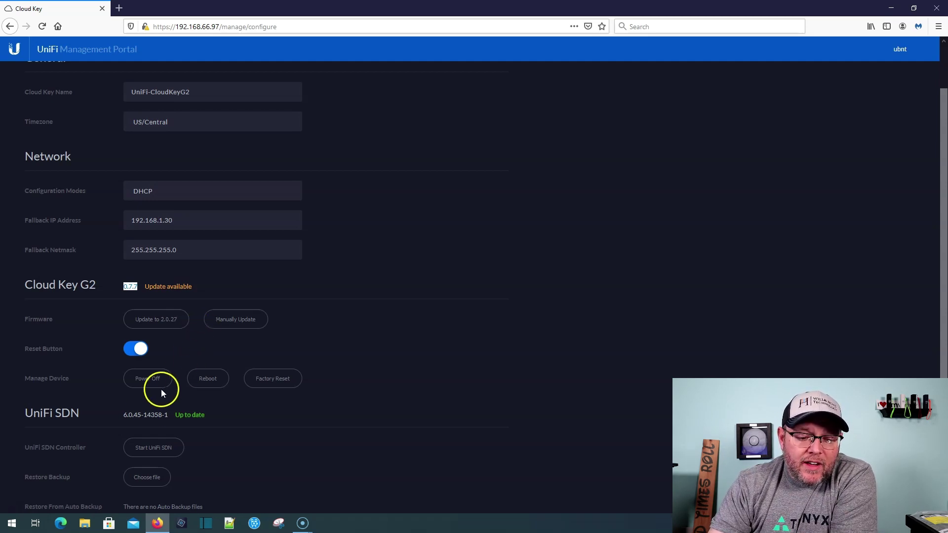
pyautogui.moveTo(123, 416); pyautogui.dragTo(167, 416)
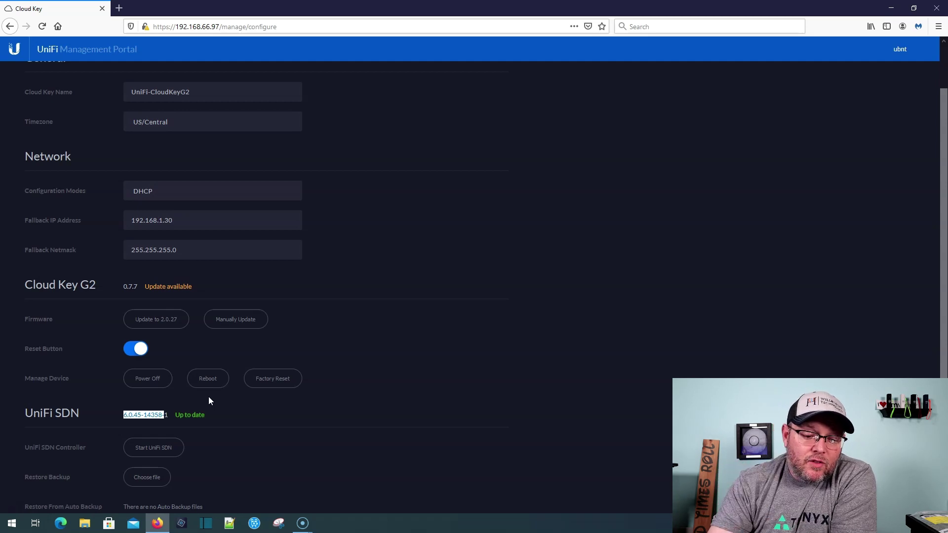
pyautogui.click(157, 321)
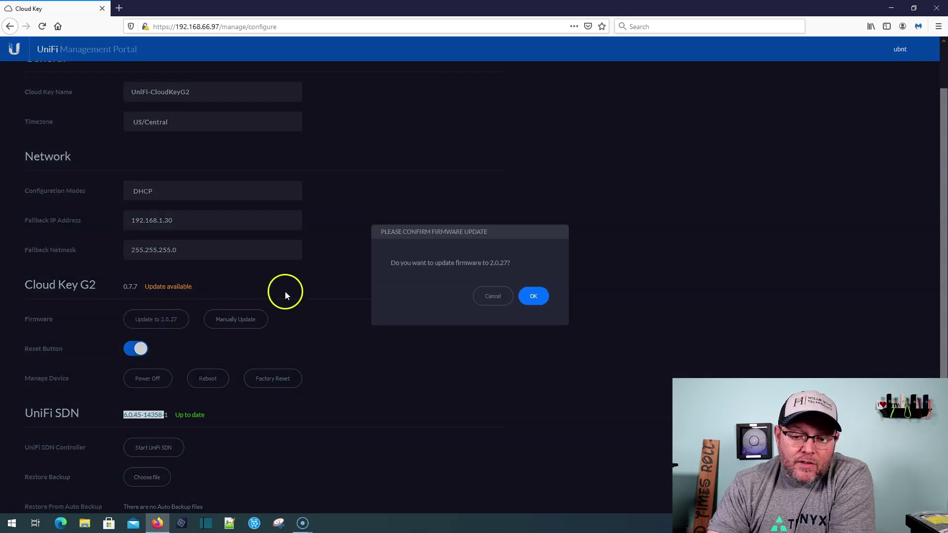
# Step: Confirm the 2.0.27 firmware update and wait for the Cloud Key to install and reboot
pyautogui.click(530, 292)
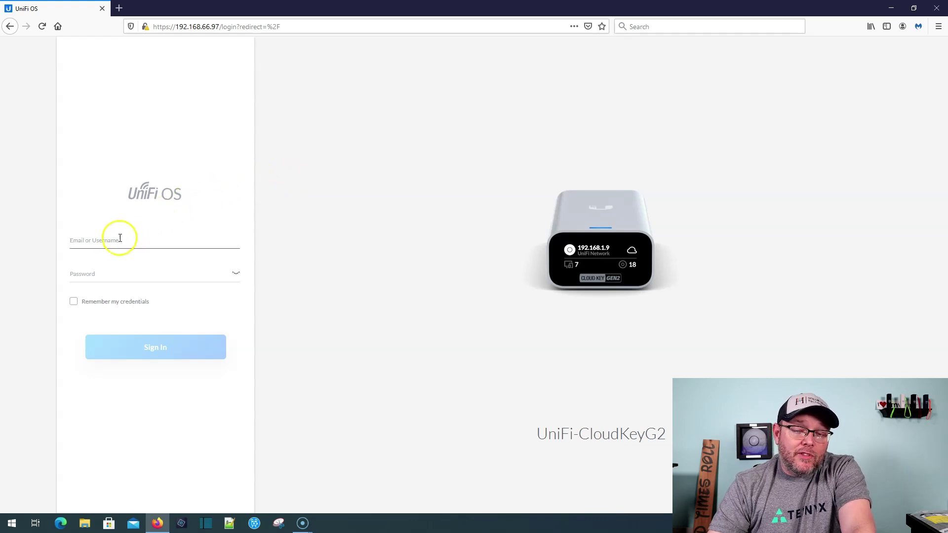
# Step: Sign in to UniFi OS with the local account credentials and open the Users page
pyautogui.click(85, 241)
pyautogui.write('ubnt')
pyautogui.press('Tab')
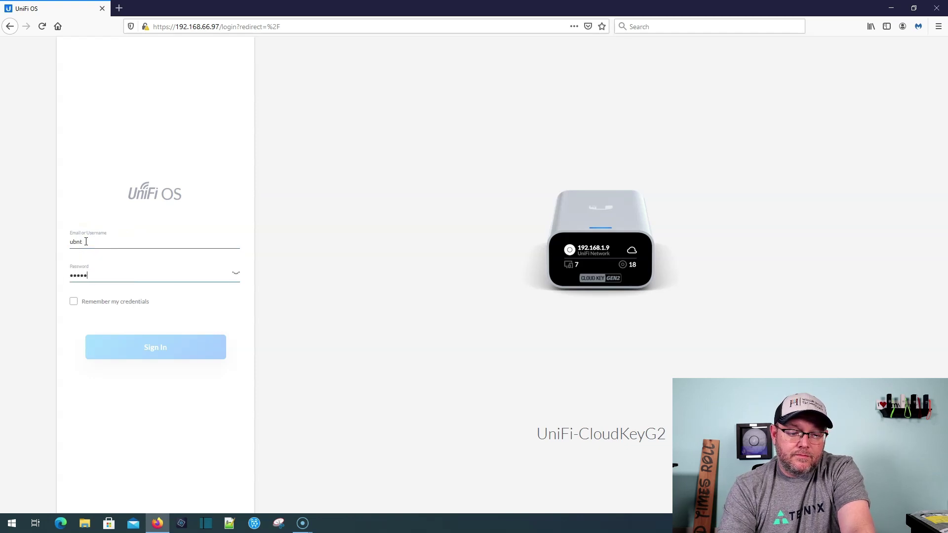
pyautogui.press('Return')
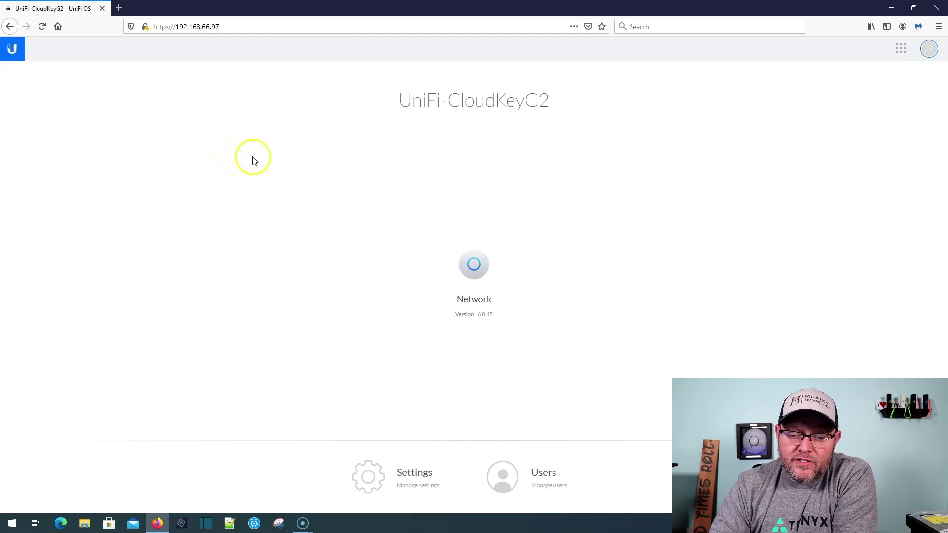
pyautogui.click(547, 481)
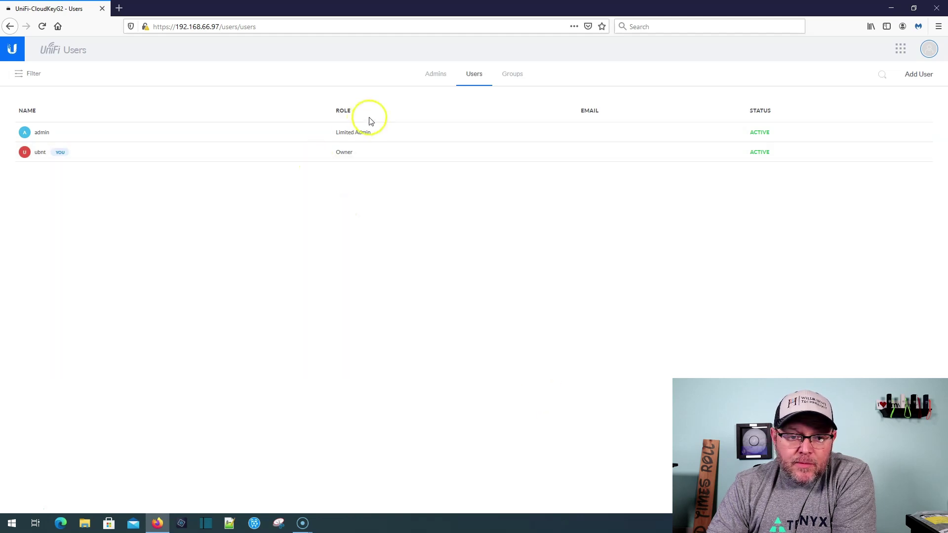
# Step: Browse the Groups, Users and Admins tabs, then return home via Local Portal and open Settings
pyautogui.click(511, 73)
pyautogui.click(470, 75)
pyautogui.click(446, 77)
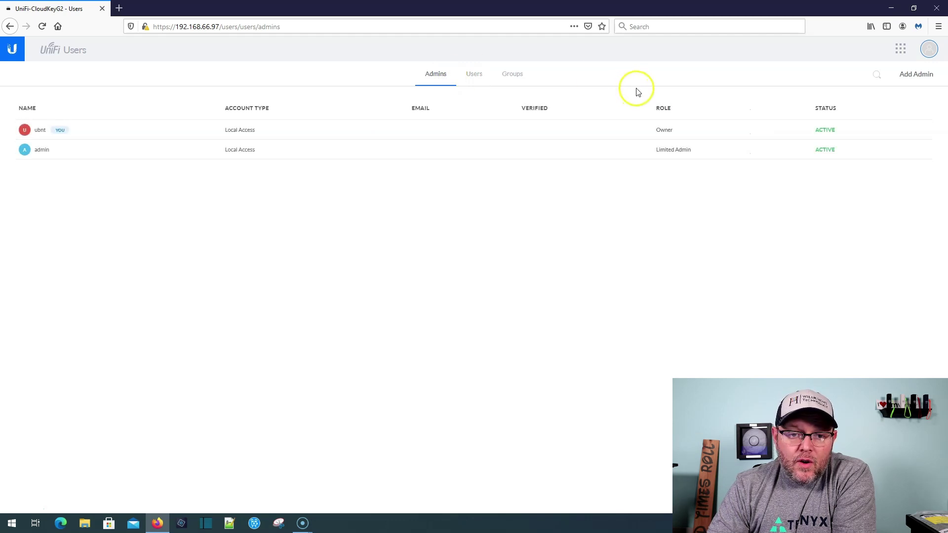
pyautogui.click(894, 50)
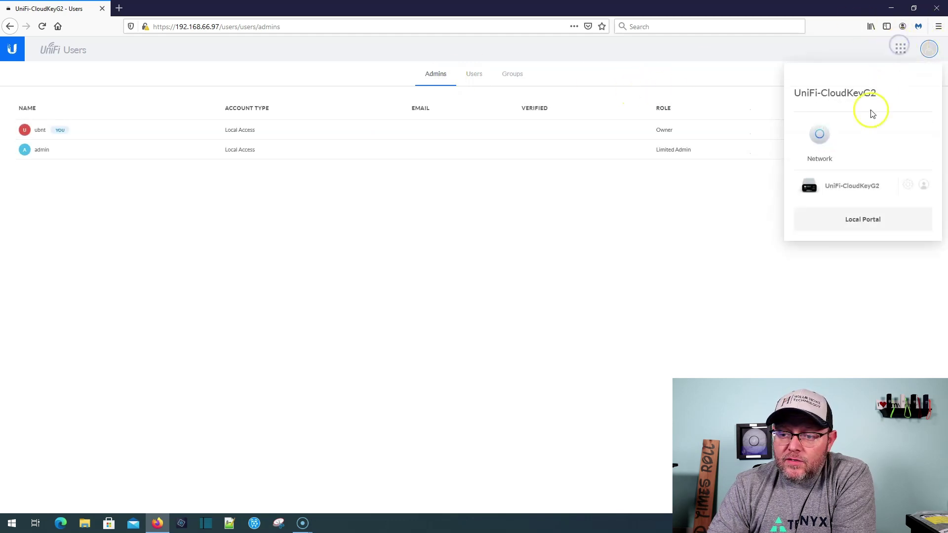
pyautogui.click(862, 219)
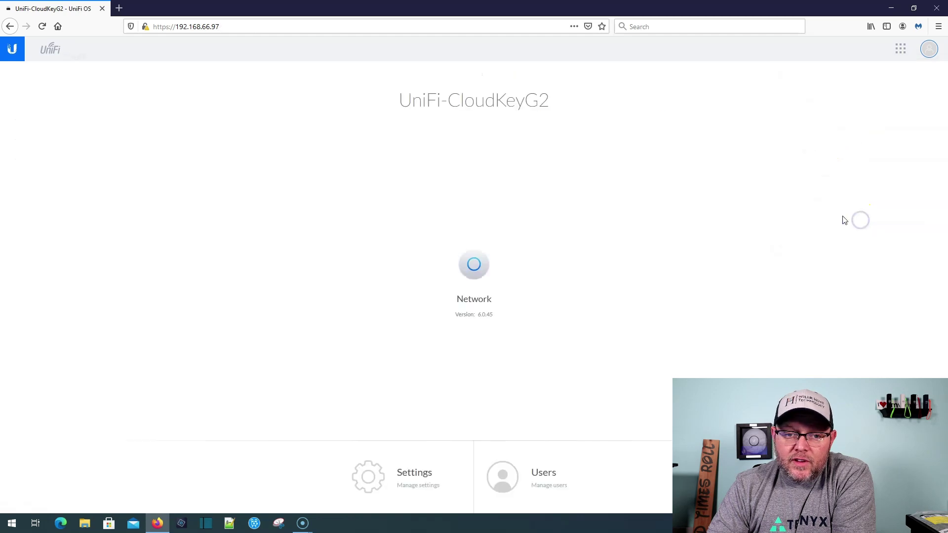
pyautogui.click(422, 482)
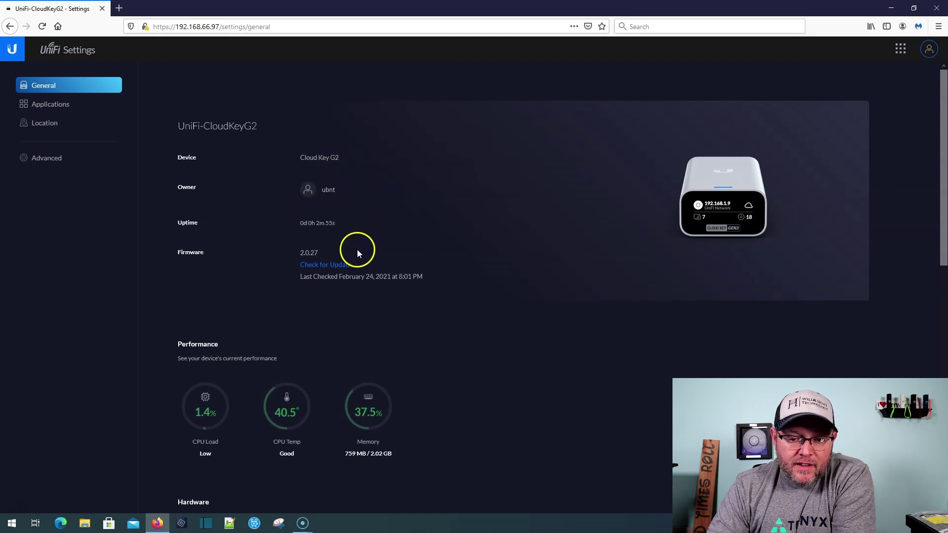
# Step: Check for newer console firmware and scroll through the General settings
pyautogui.click(335, 265)
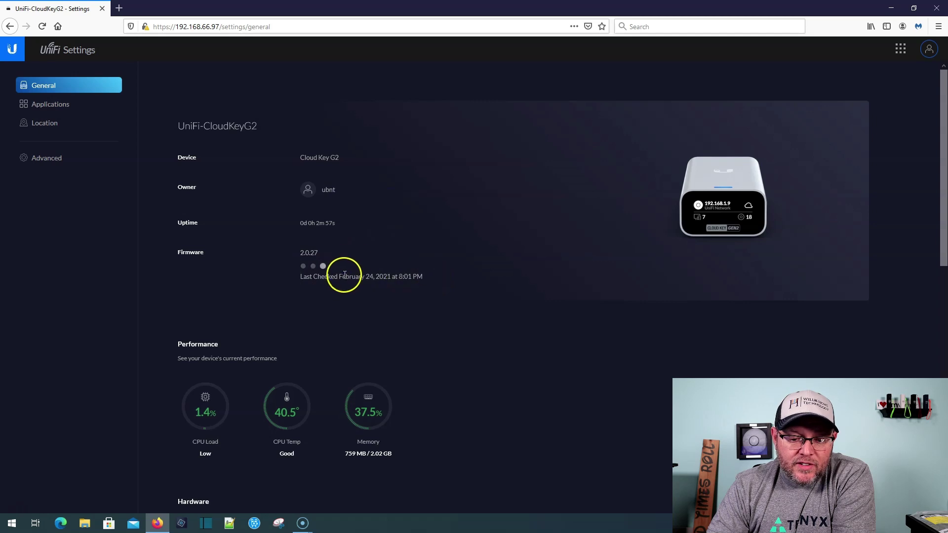
pyautogui.scroll(-3, 358, 256)
pyautogui.scroll(-3, 358, 257)
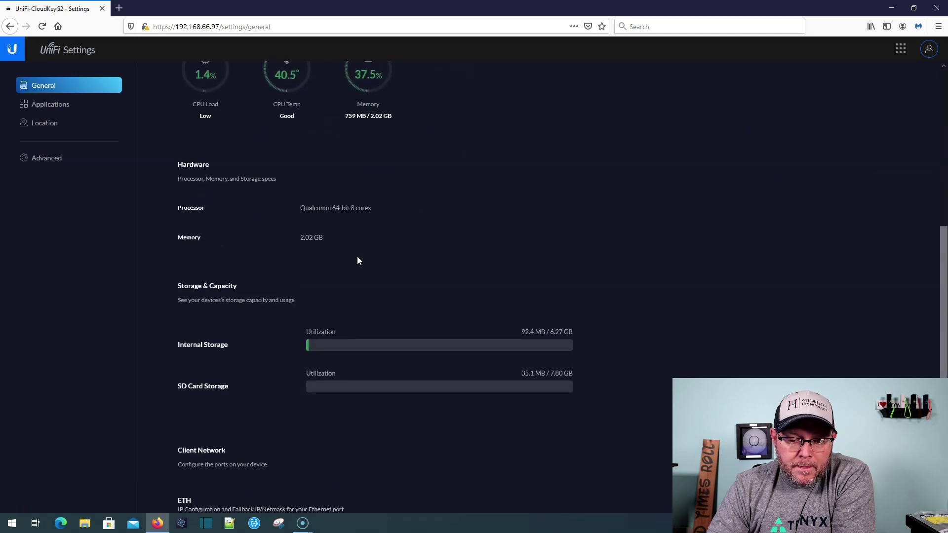
pyautogui.scroll(-3, 357, 260)
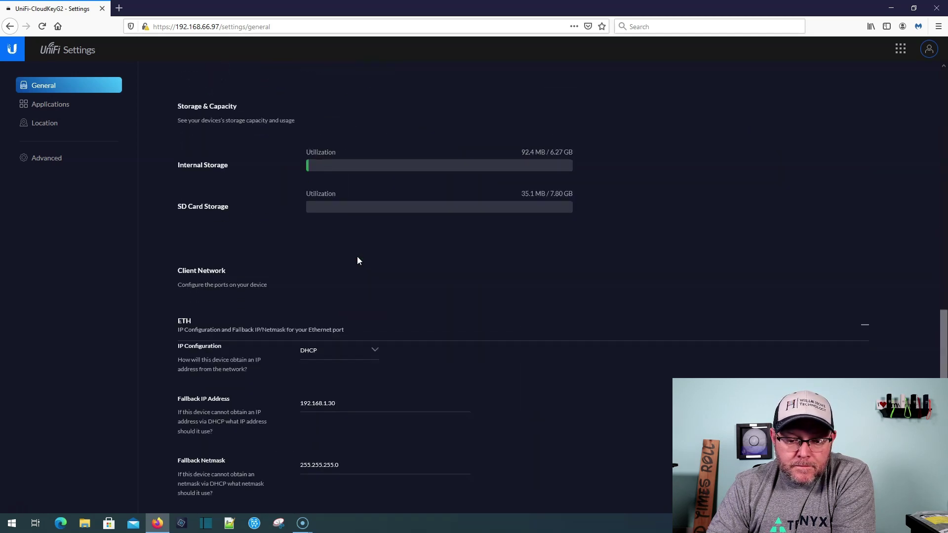
pyautogui.scroll(10, 369, 268)
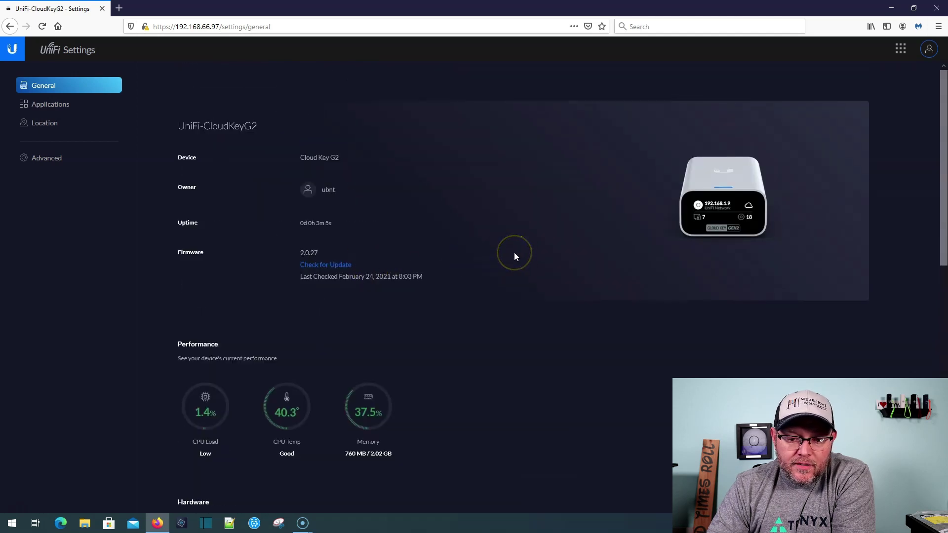
# Step: Look over the Applications and Advanced settings pages before returning to General
pyautogui.click(56, 105)
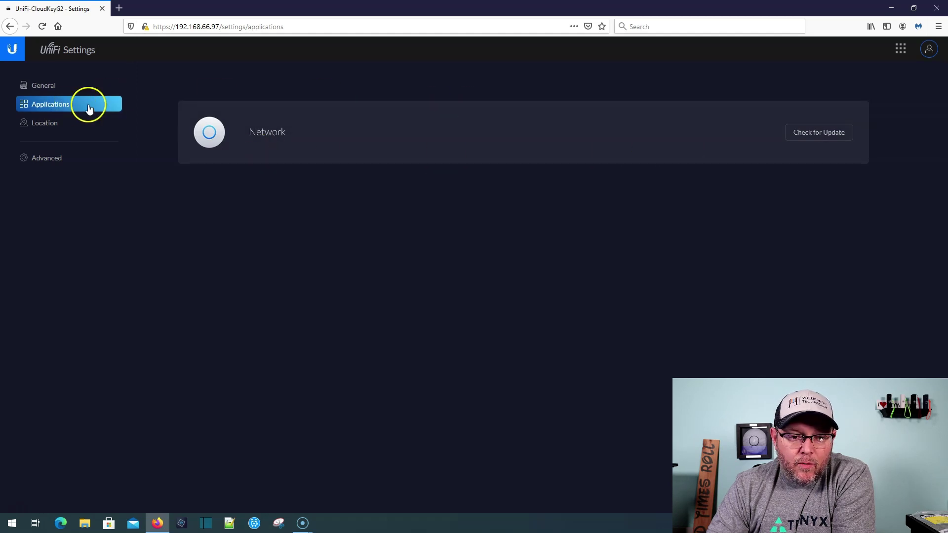
pyautogui.click(58, 158)
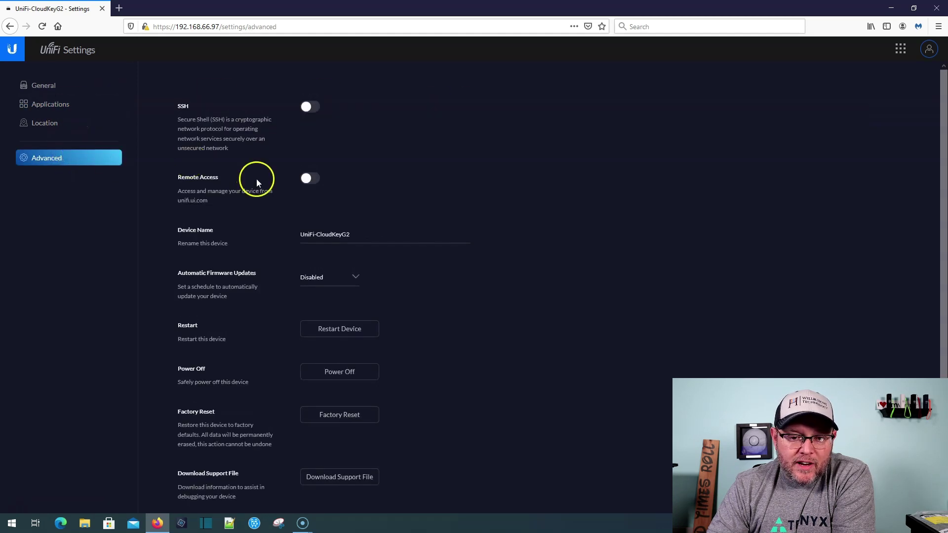
pyautogui.scroll(-2, 260, 179)
pyautogui.scroll(2, 259, 179)
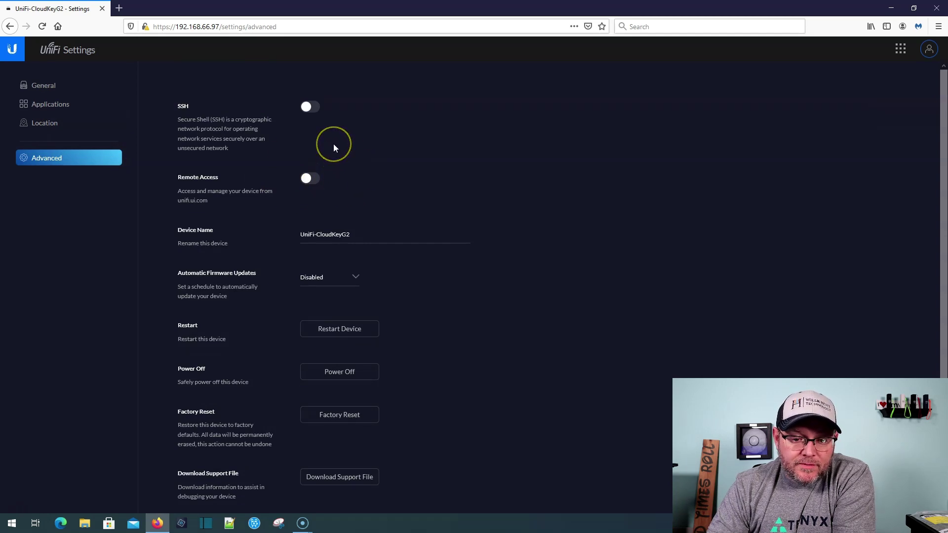
pyautogui.scroll(-2, 336, 177)
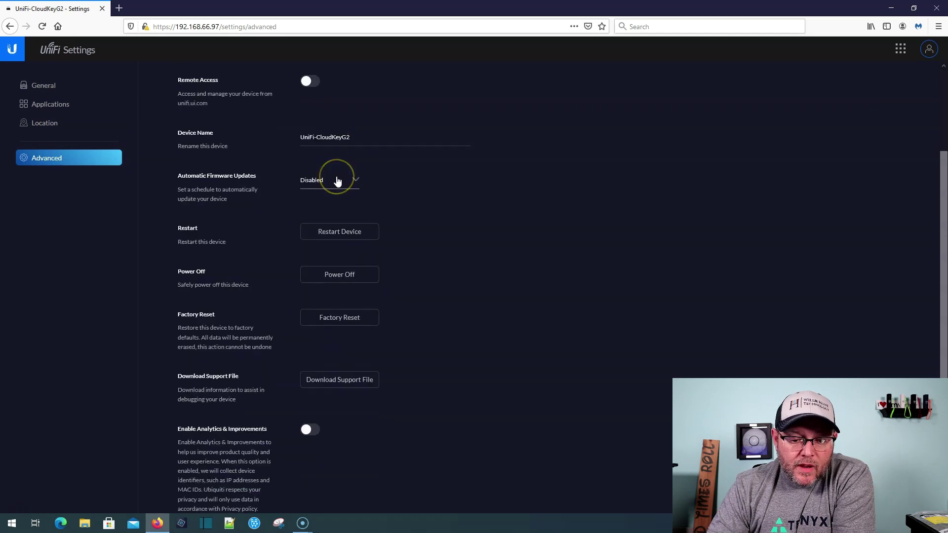
pyautogui.scroll(3, 335, 182)
pyautogui.click(42, 87)
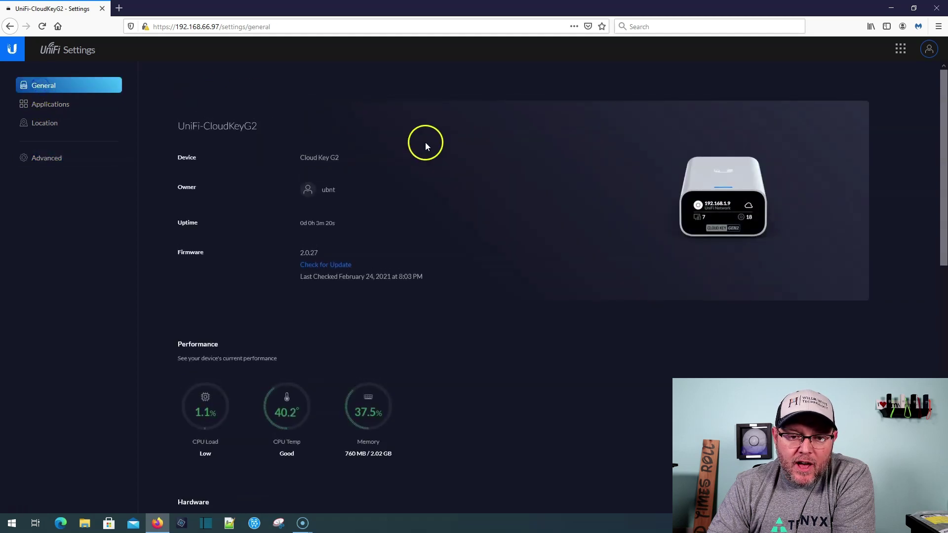
# Step: Run Check for Update on the Network application, then go back to General
pyautogui.click(57, 104)
pyautogui.click(800, 143)
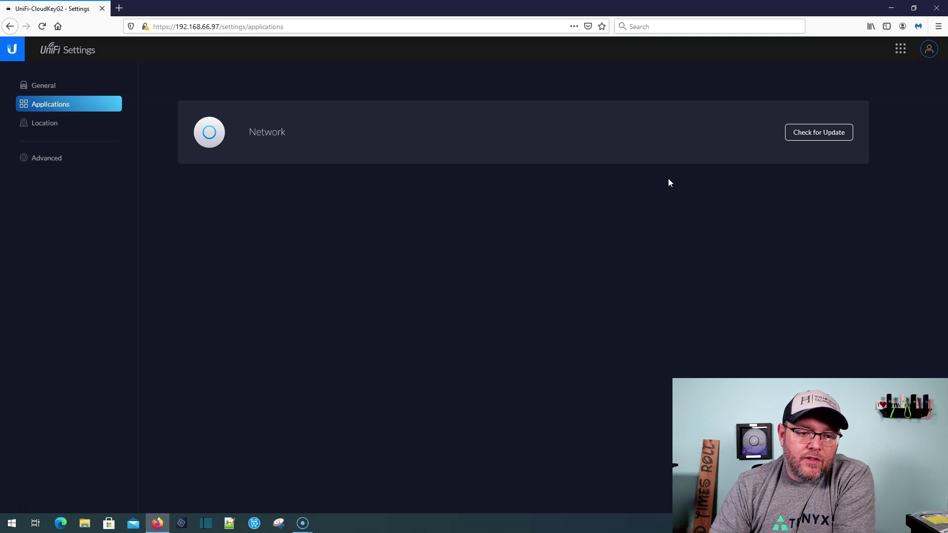
pyautogui.click(42, 86)
# Step: Launch the Network app from the apps grid and open its Settings from the sidebar
pyautogui.click(899, 48)
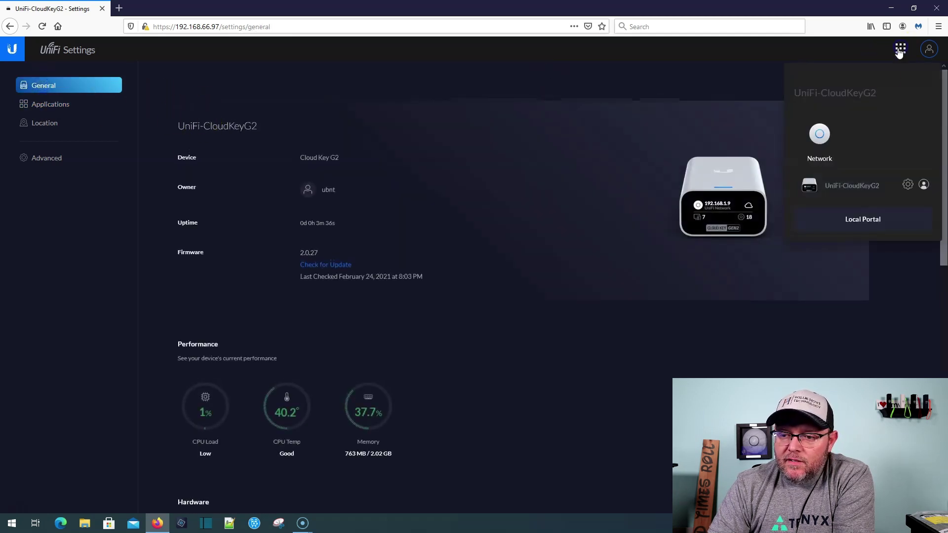
pyautogui.click(818, 133)
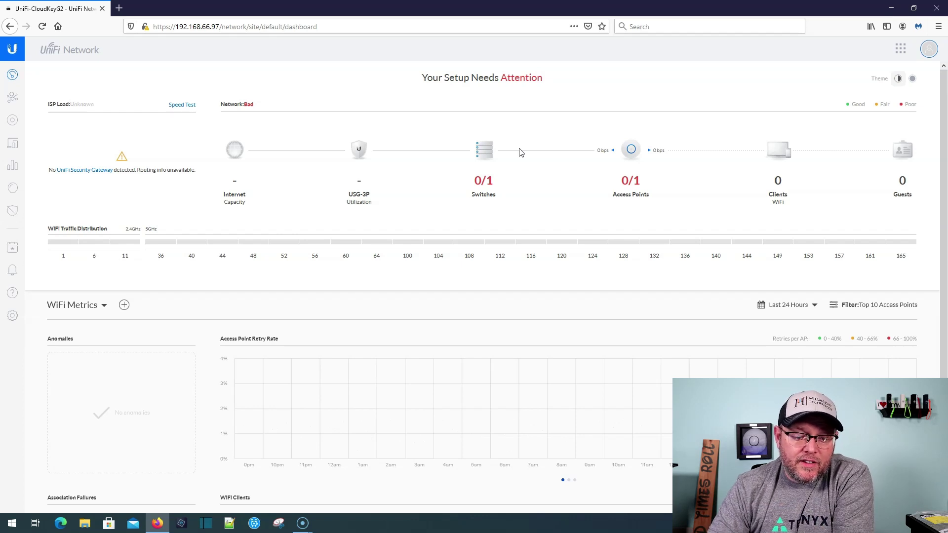
pyautogui.scroll(-3, 94, 313)
pyautogui.scroll(3, 91, 313)
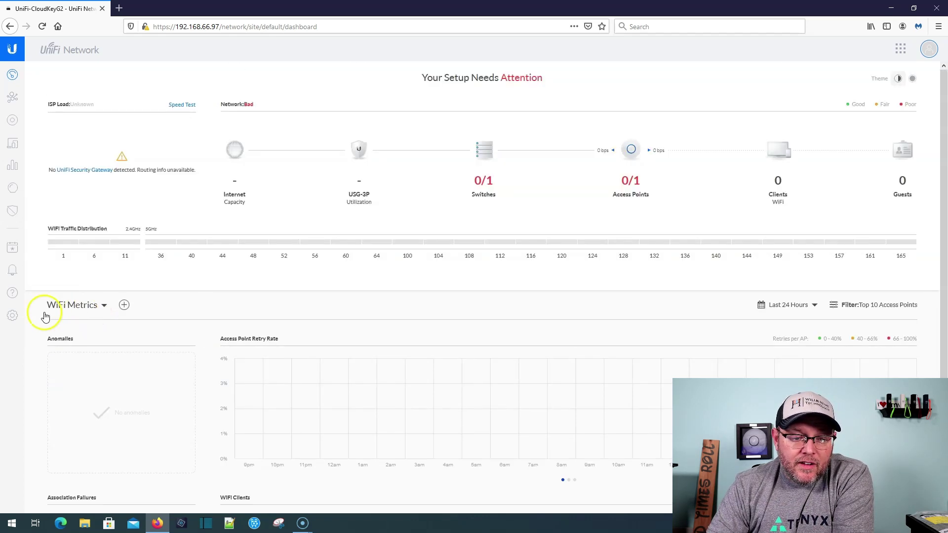
pyautogui.click(14, 316)
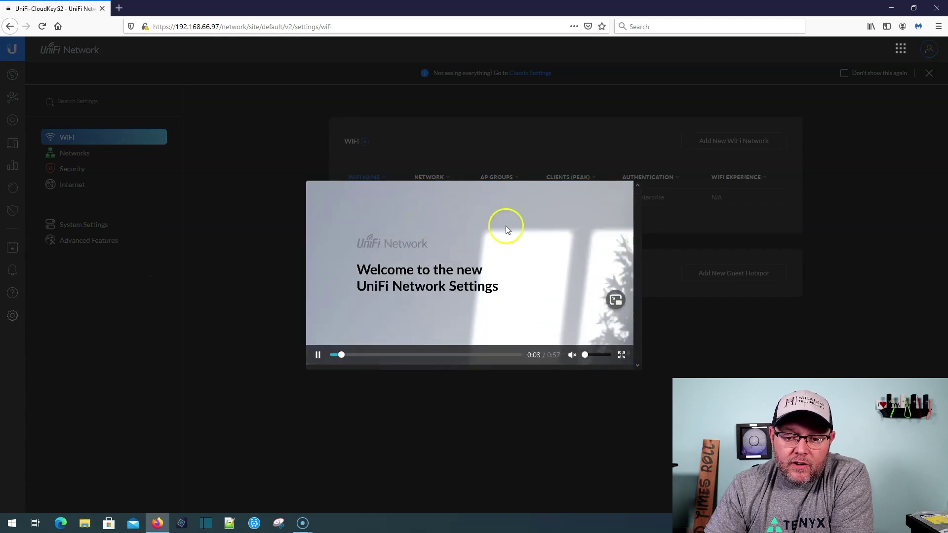
# Step: Close the welcome video and switch to Classic Settings, reviewing the Site page
pyautogui.click(689, 375)
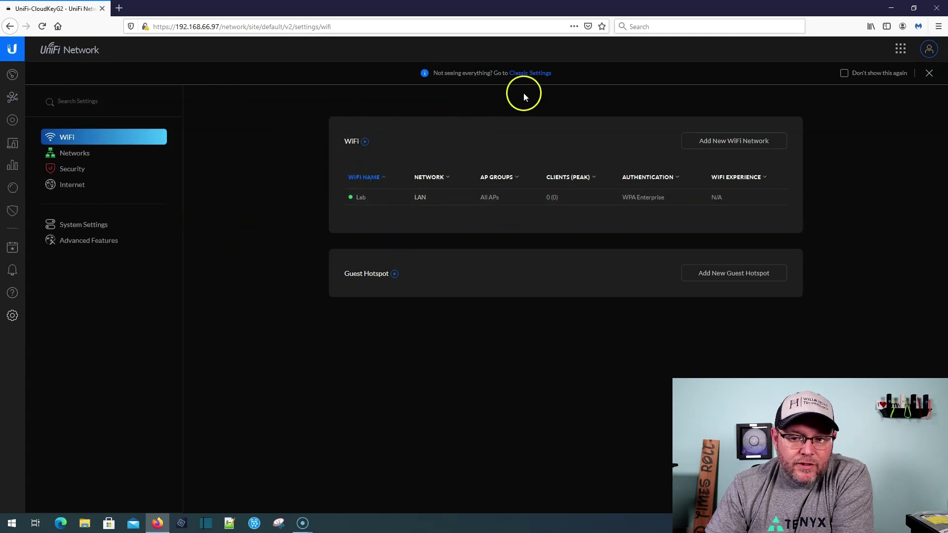
pyautogui.click(528, 72)
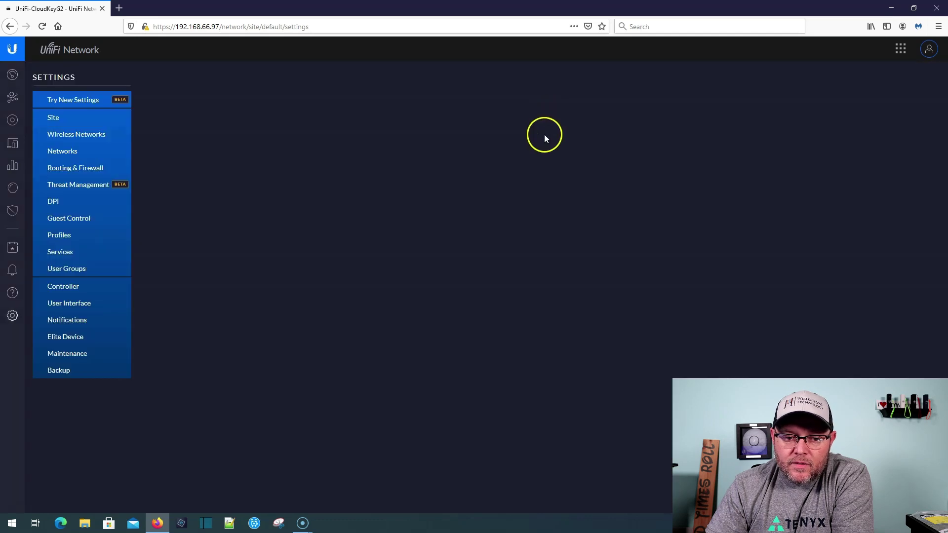
pyautogui.scroll(-3, 173, 220)
pyautogui.scroll(4, 173, 218)
pyautogui.scroll(-4, 173, 217)
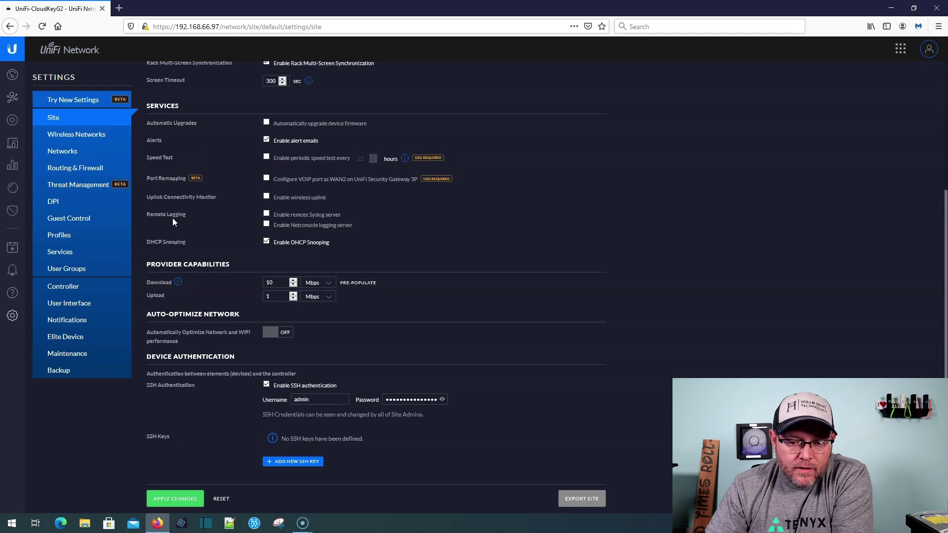
pyautogui.scroll(4, 173, 218)
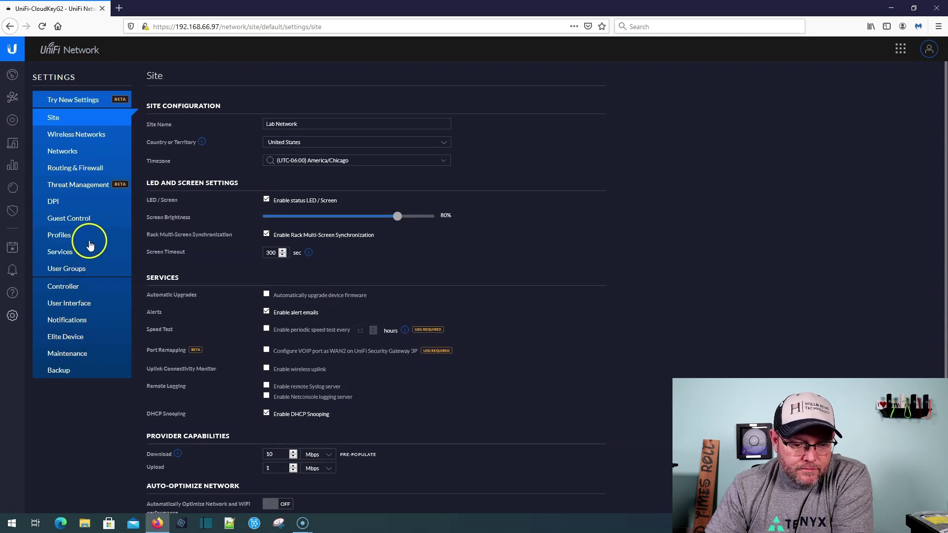
# Step: Browse Wireless Networks, Networks, Routing & Firewall, Threat Management, DPI, Guest Control, Profiles and Services
pyautogui.click(79, 135)
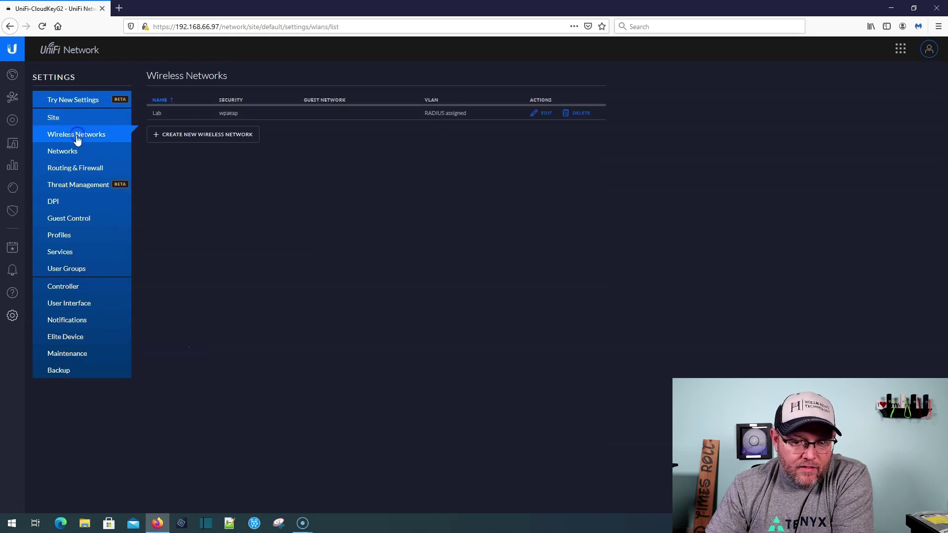
pyautogui.click(63, 151)
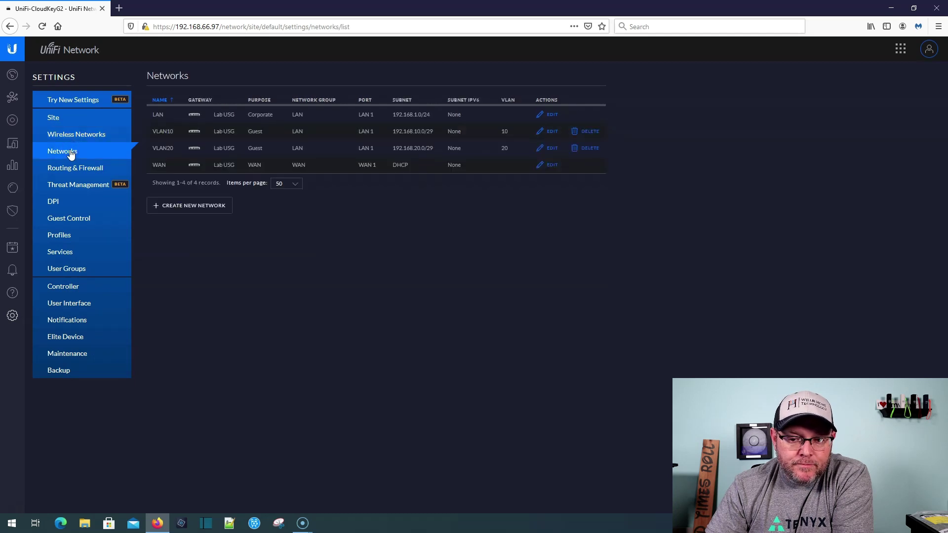
pyautogui.click(84, 173)
pyautogui.click(82, 187)
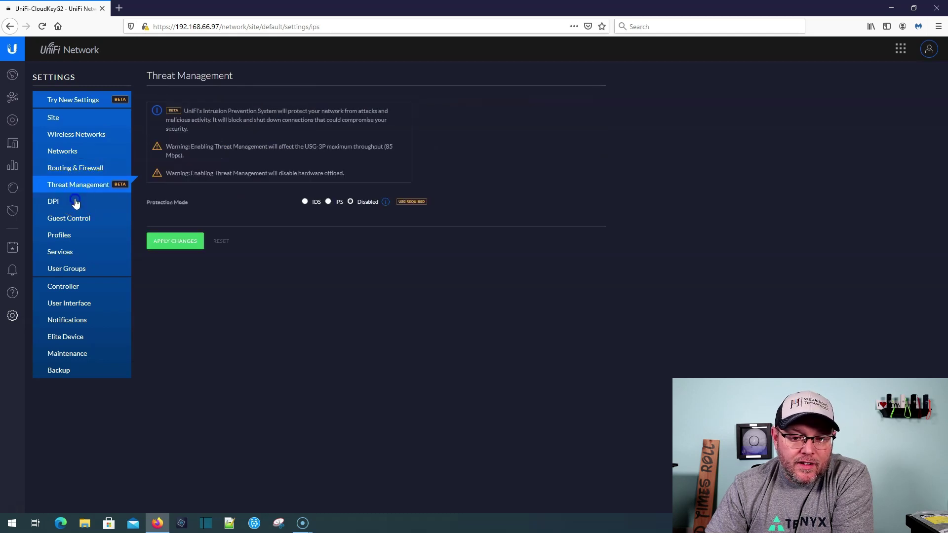
pyautogui.click(76, 202)
pyautogui.click(75, 218)
pyautogui.click(74, 237)
pyautogui.click(74, 253)
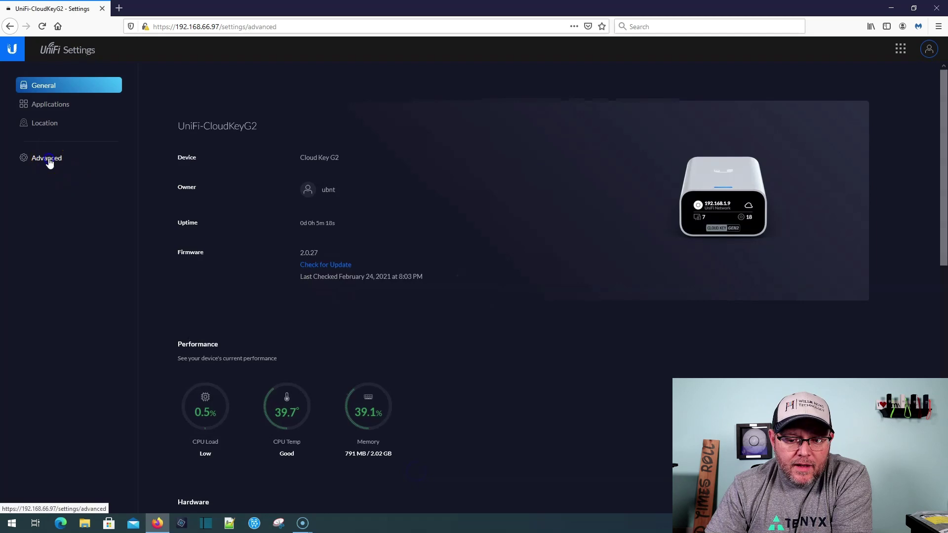
# Step: Run Factory Reset from the Cloud Key's Advanced settings and confirm it
pyautogui.click(48, 159)
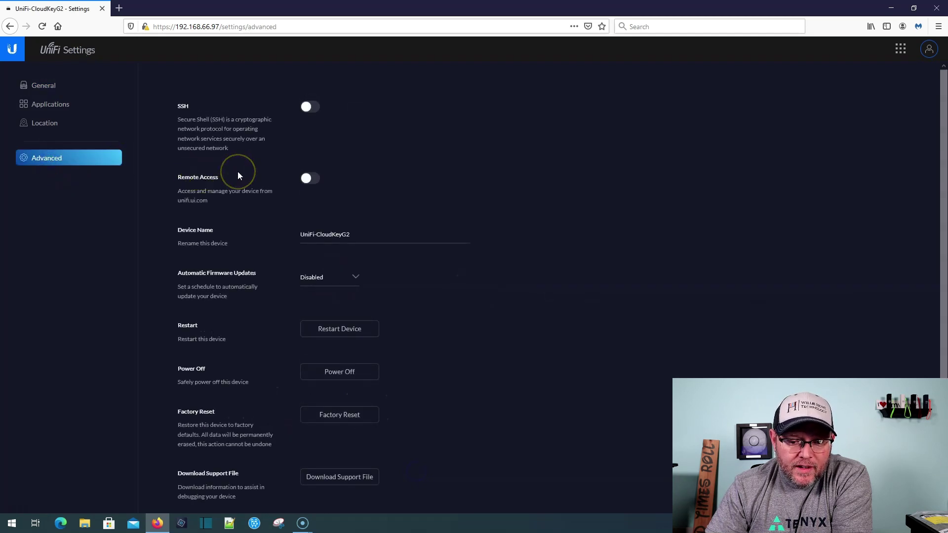
pyautogui.scroll(-2, 238, 172)
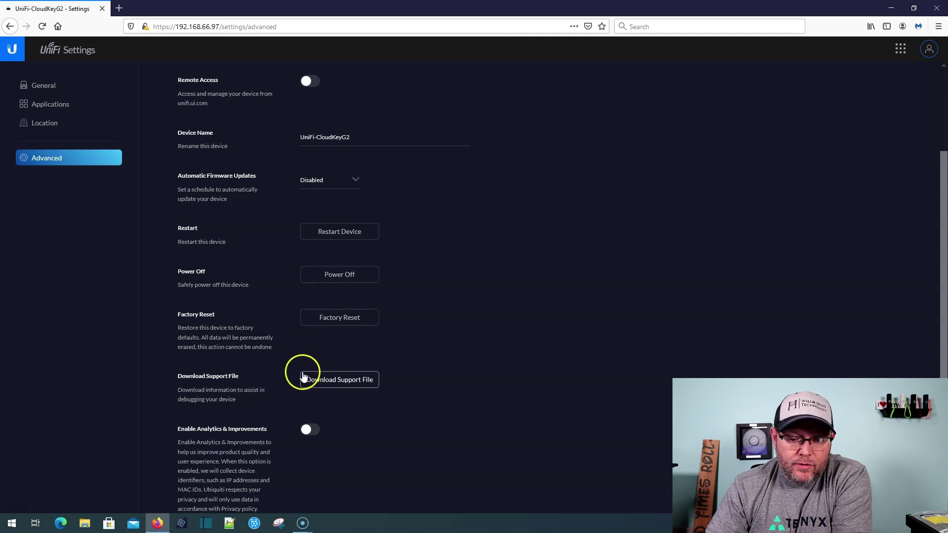
pyautogui.click(365, 316)
pyautogui.click(543, 306)
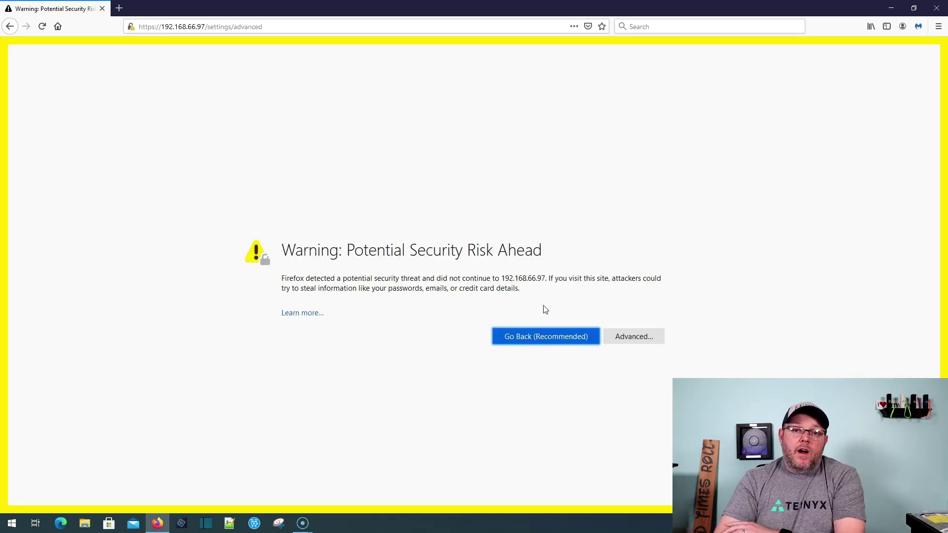
# Step: Accept the self-signed certificate risk so the setup wizard for UCKG2 loads
pyautogui.click(635, 337)
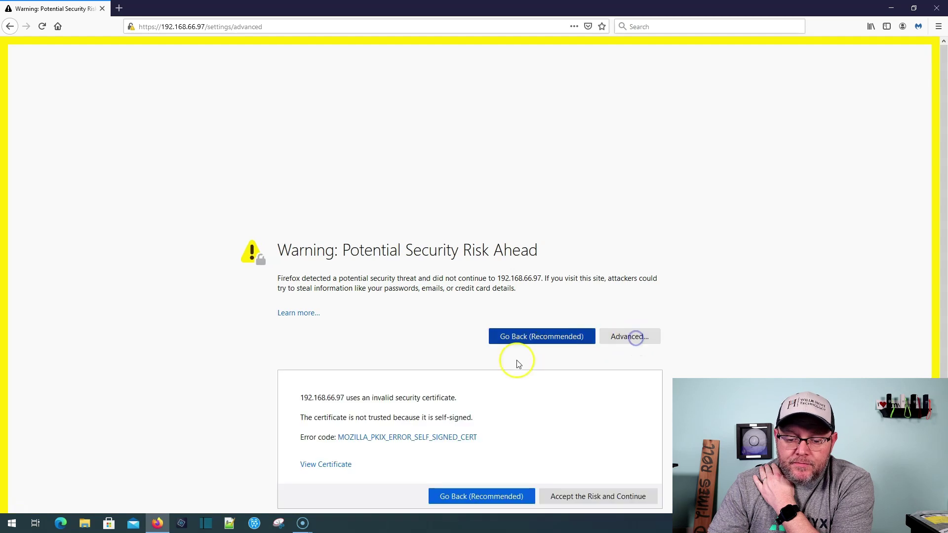
pyautogui.click(576, 497)
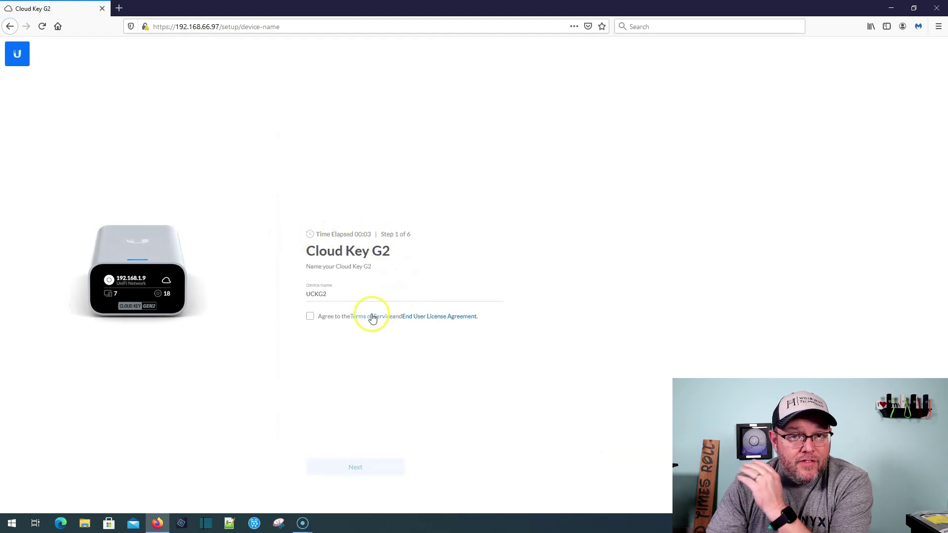
# Step: Name the device UCKG2-Lab and accept the Terms of Service and EULA
pyautogui.moveTo(365, 302); pyautogui.dragTo(287, 296)
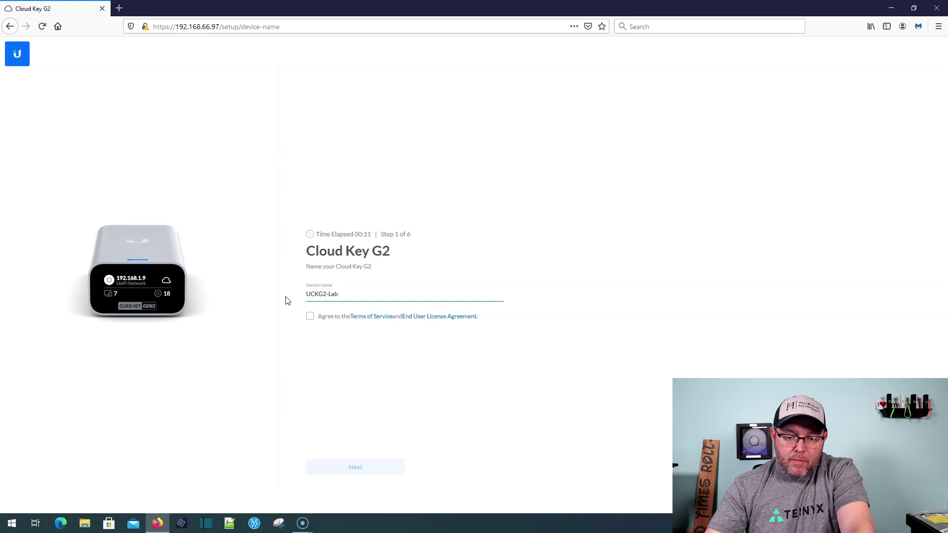
pyautogui.click(310, 316)
pyautogui.click(350, 467)
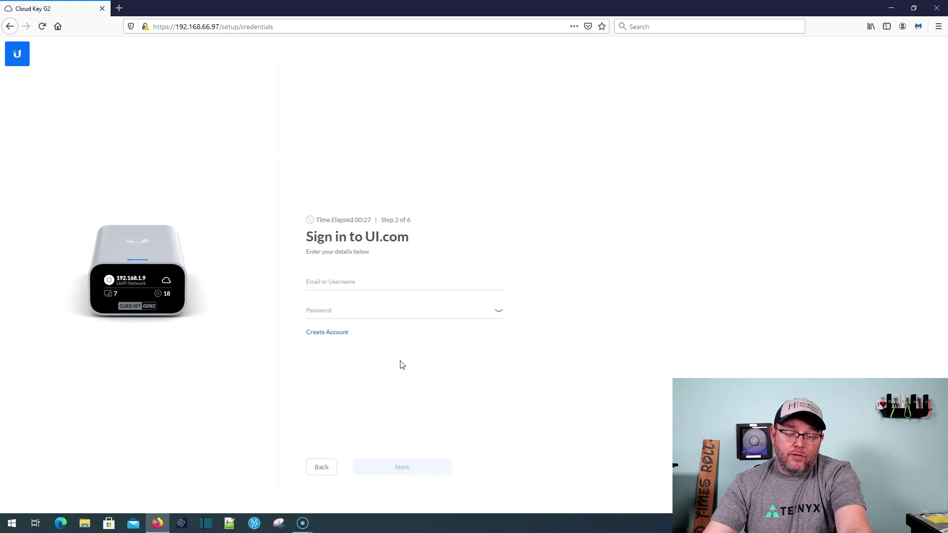
# Step: Sign in to UI.com with the account e-mail and password, retyping the rejected password
pyautogui.click(339, 274)
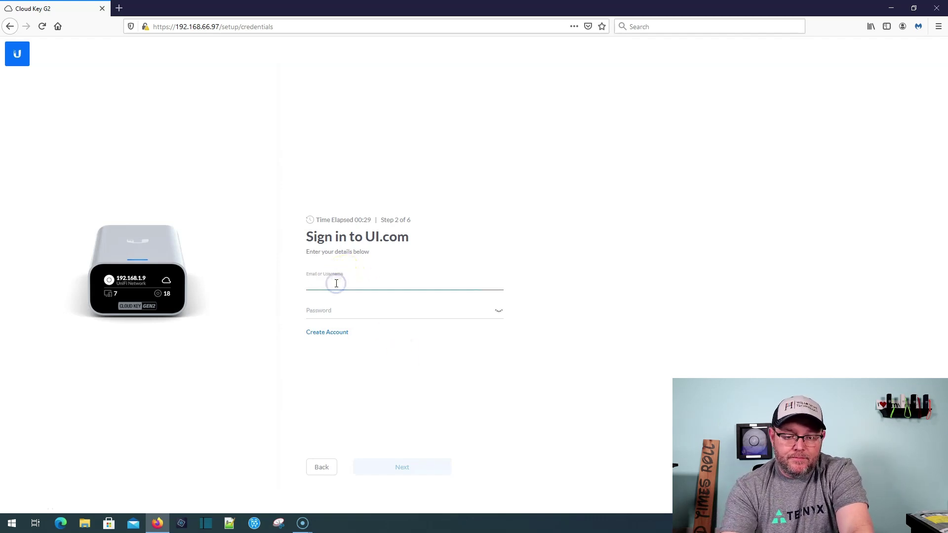
pyautogui.click(339, 282)
pyautogui.press('Tab')
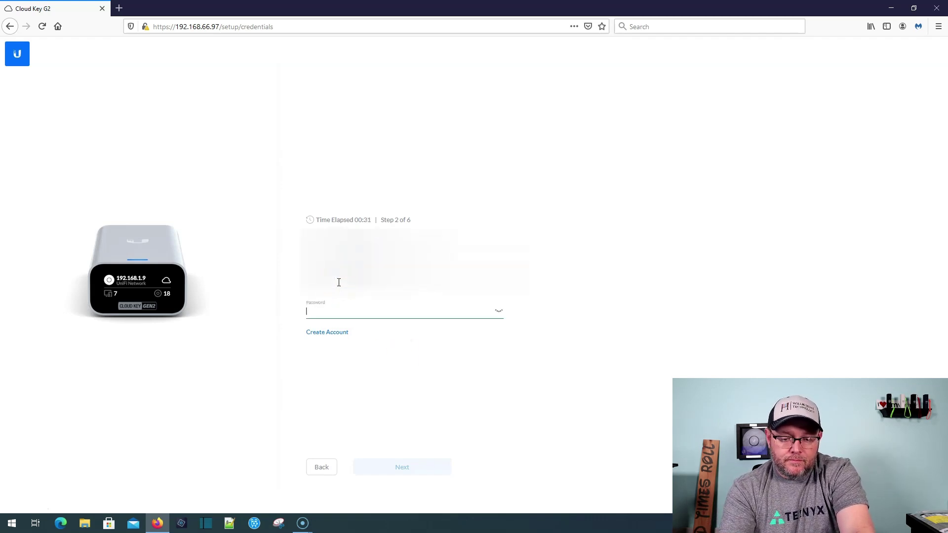
pyautogui.write('•••')
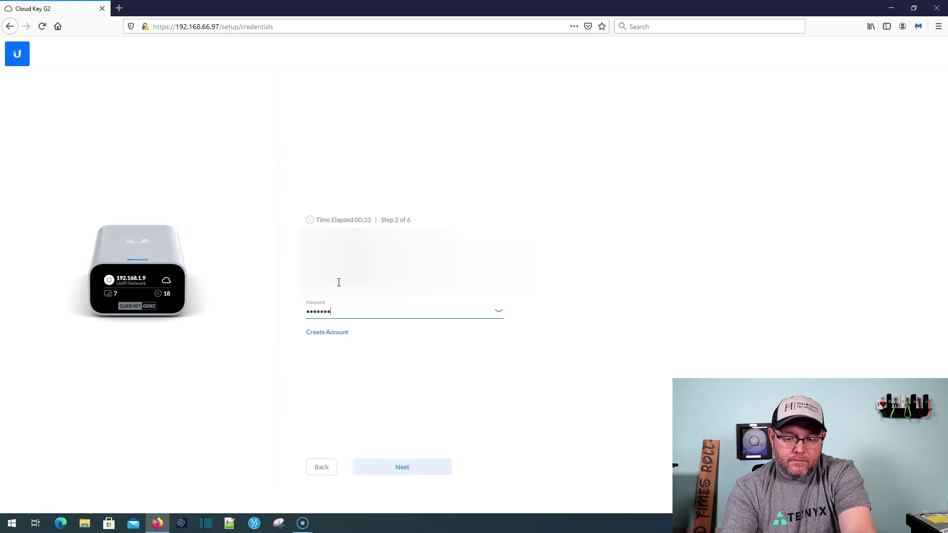
pyautogui.press('Return')
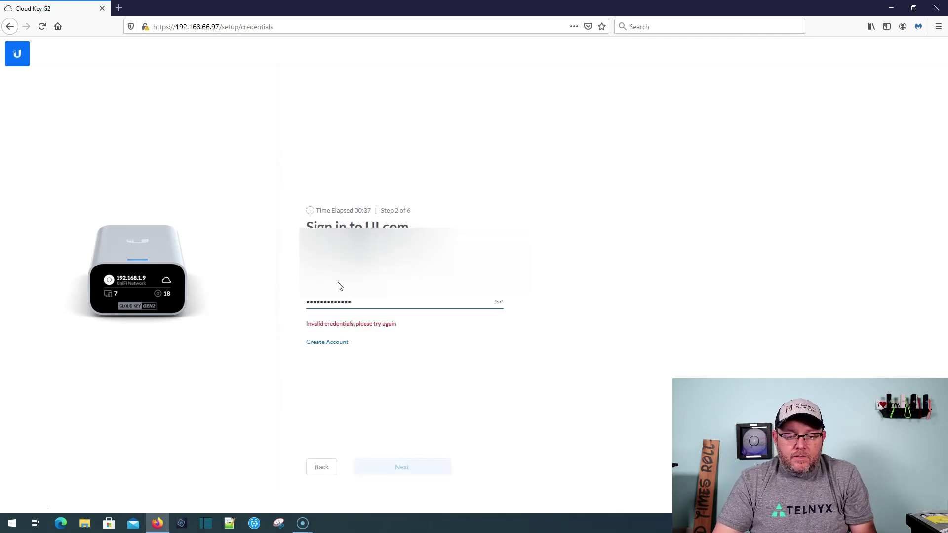
pyautogui.moveTo(350, 302); pyautogui.dragTo(228, 284)
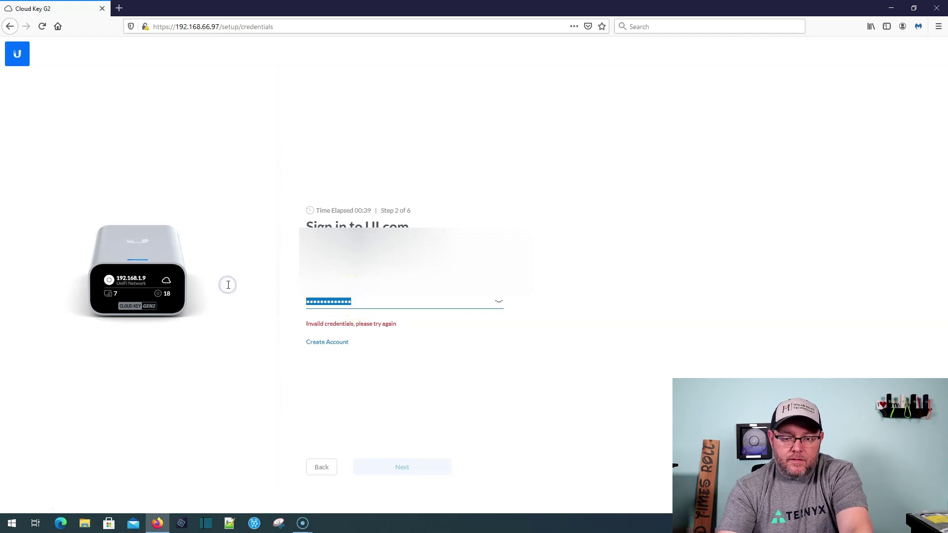
pyautogui.write('••••••')
pyautogui.press('Return')
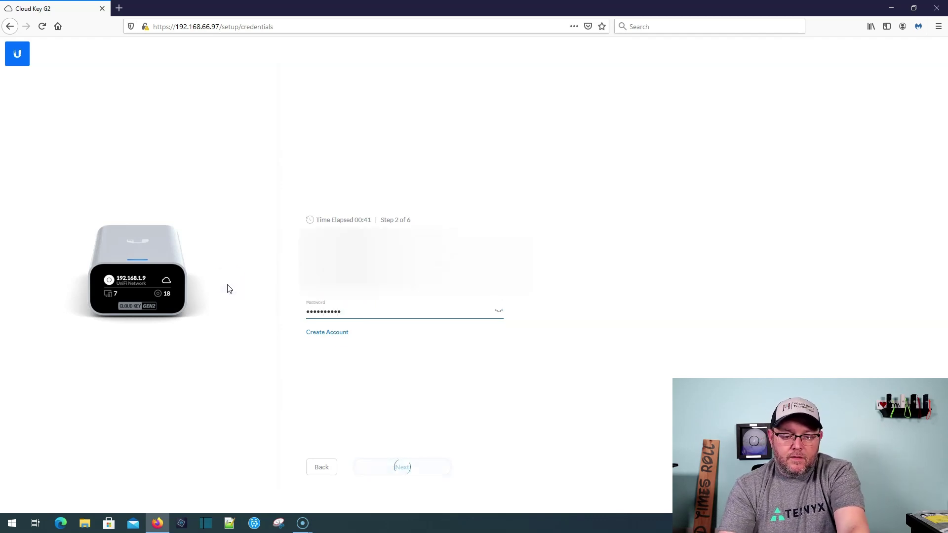
# Step: Enter the two-factor verification code to complete the UI.com sign-in
pyautogui.click(318, 313)
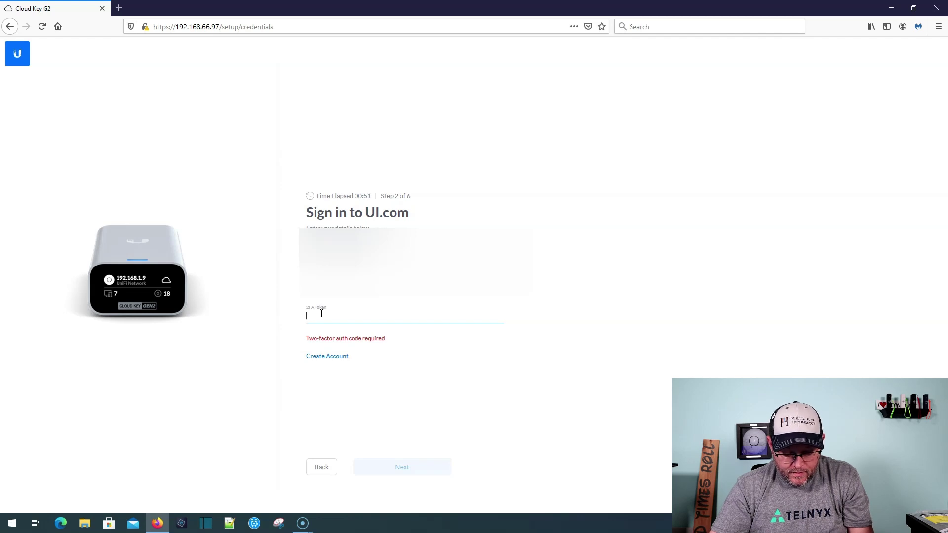
pyautogui.click(332, 310)
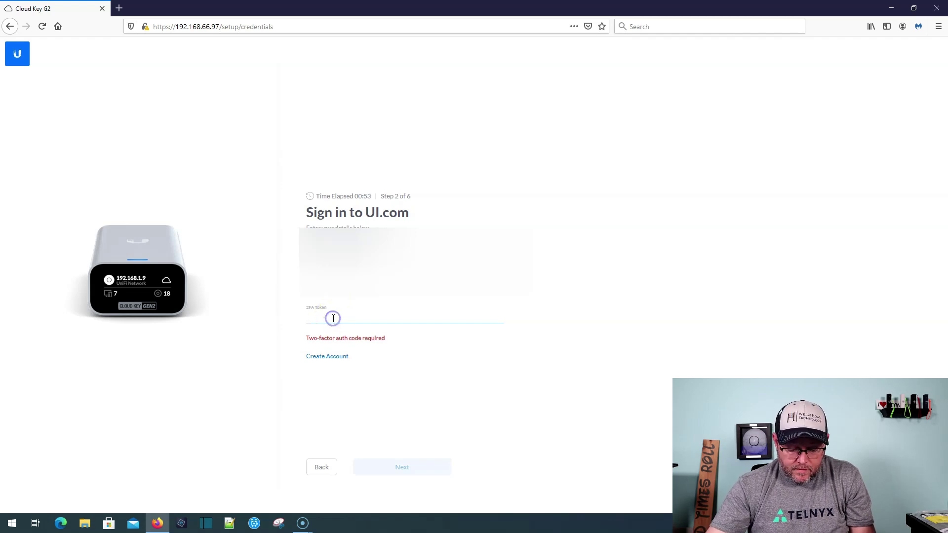
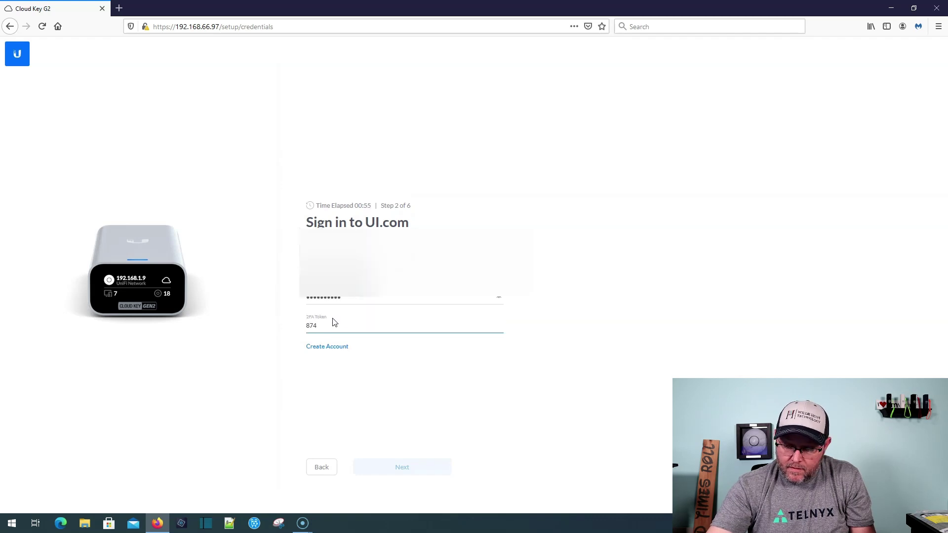
pyautogui.press('Return')
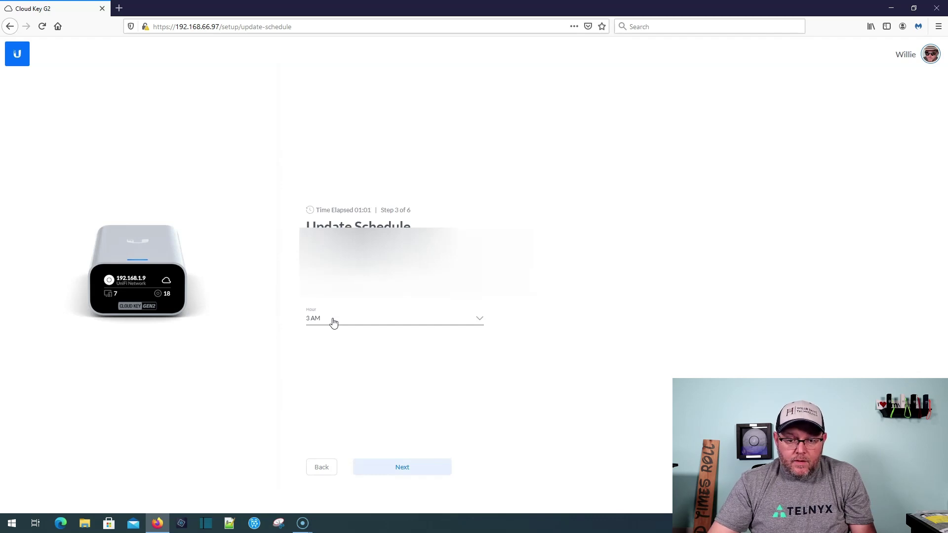
# Step: Set the automatic update frequency to Disabled and switch off Auto-Optimize
pyautogui.click(378, 283)
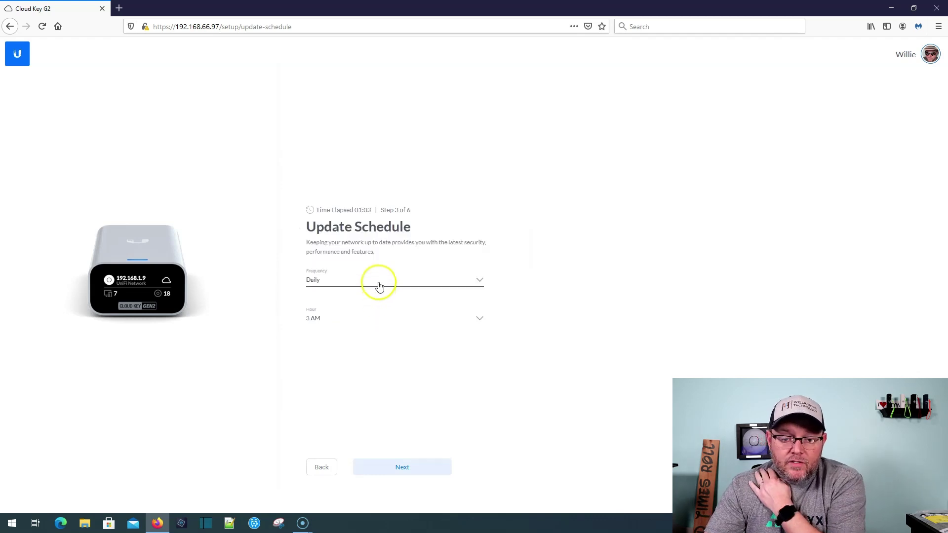
pyautogui.click(360, 296)
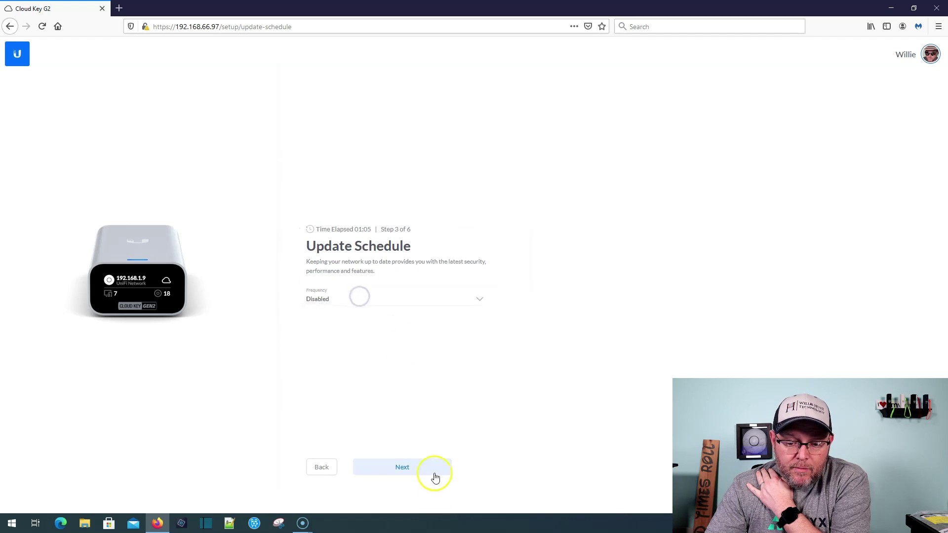
pyautogui.click(416, 469)
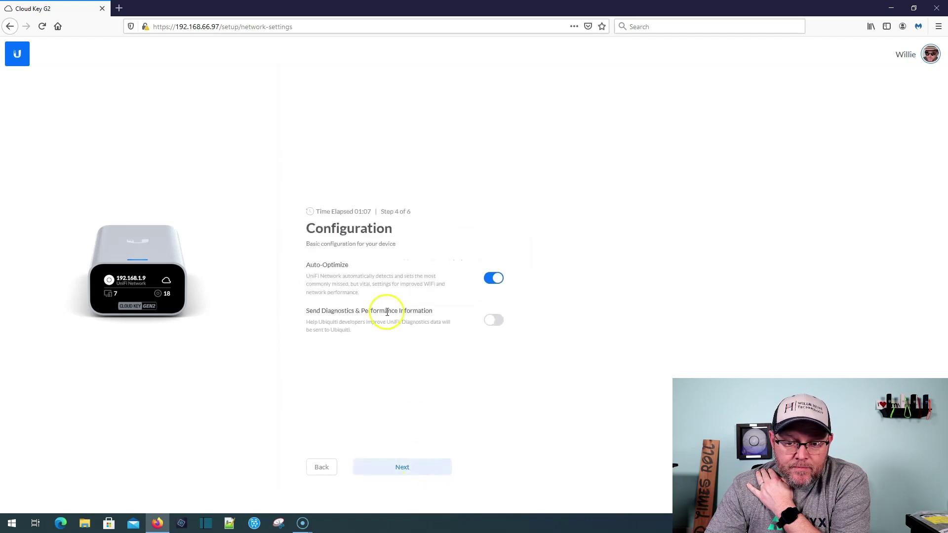
pyautogui.click(498, 279)
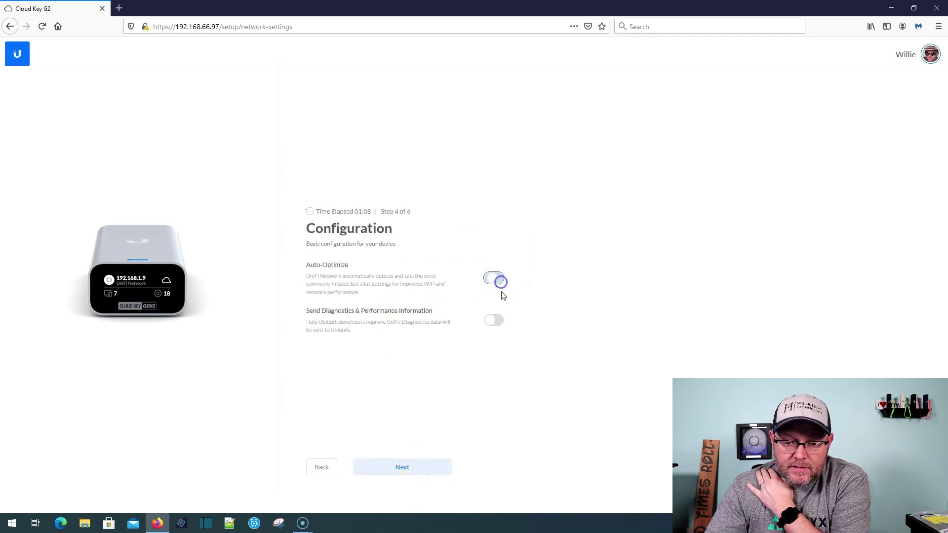
pyautogui.click(408, 466)
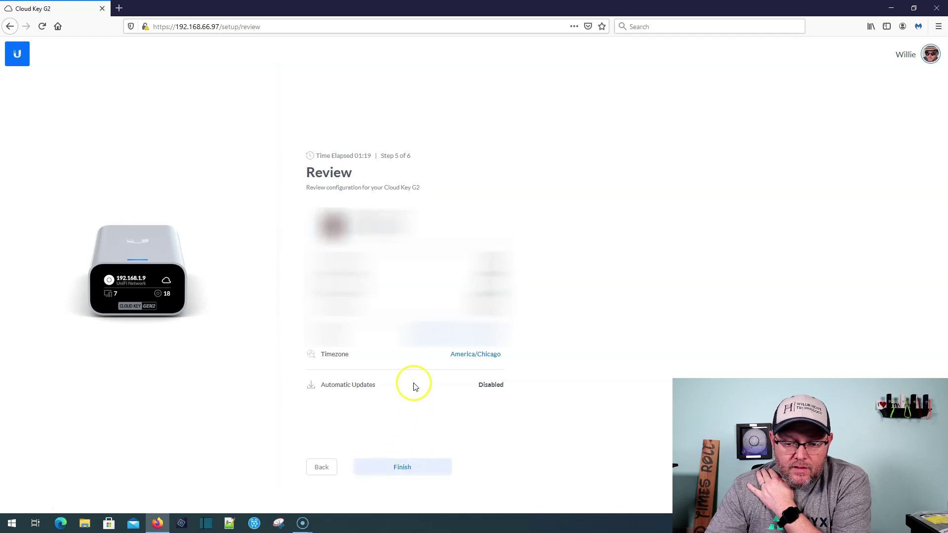
# Step: Finish the wizard from the Review page to load the UCKG2-Lab dashboard
pyautogui.click(402, 466)
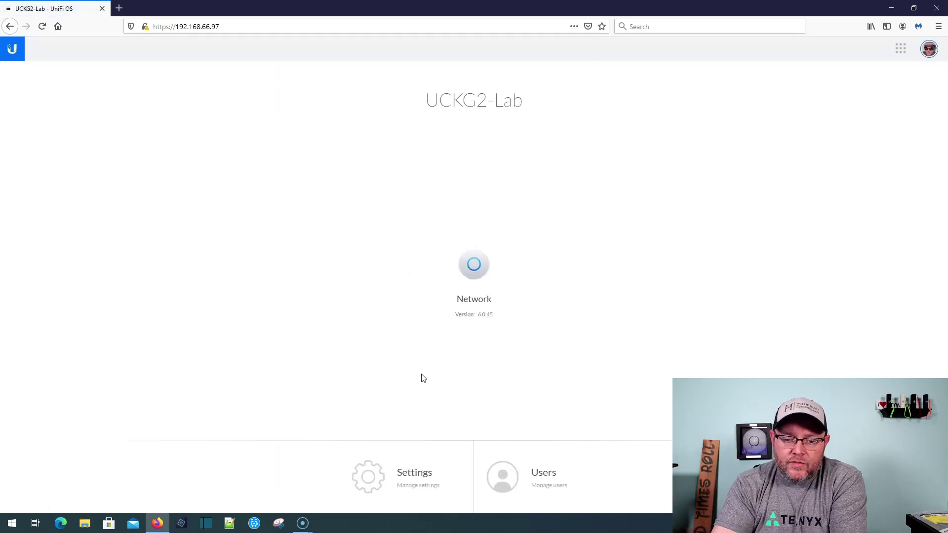
# Step: Dismiss the installation feedback prompt and launch the Network app from the dashboard
pyautogui.click(393, 354)
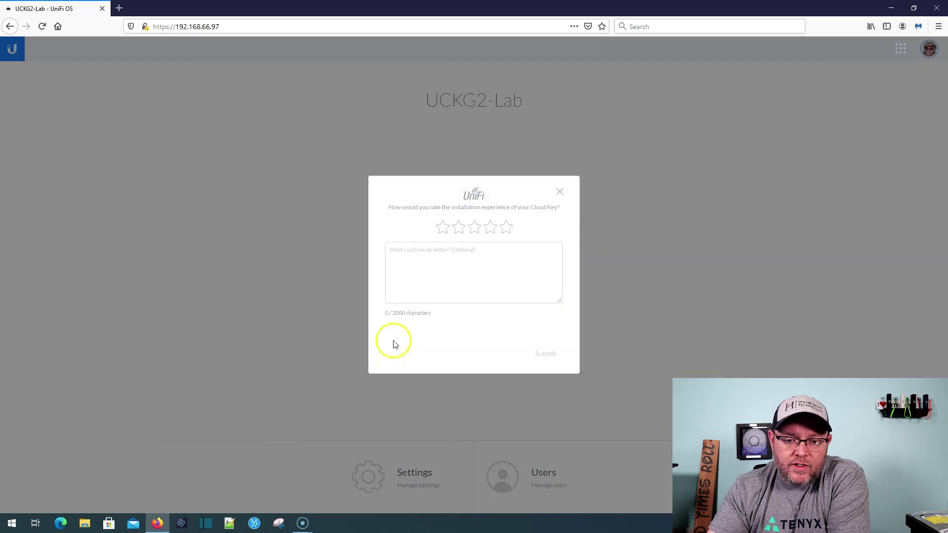
pyautogui.click(560, 191)
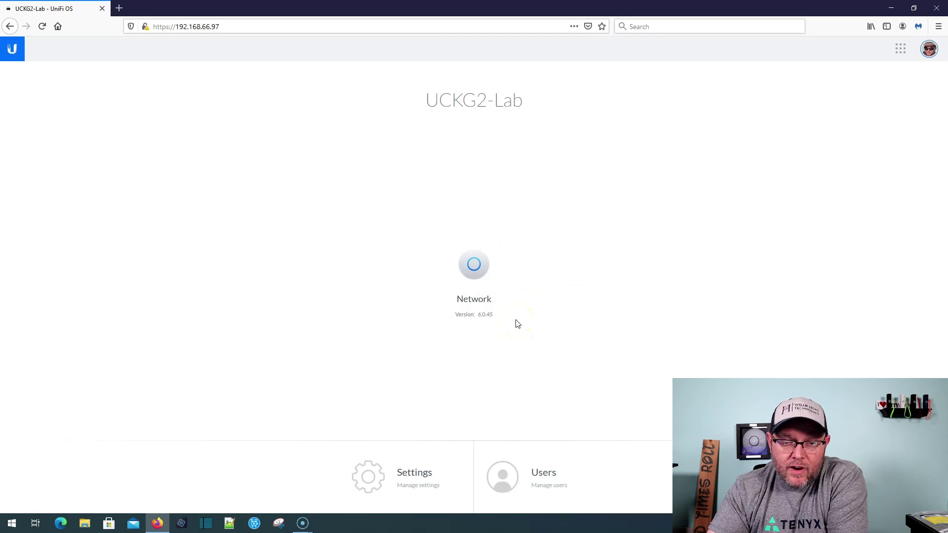
pyautogui.click(476, 273)
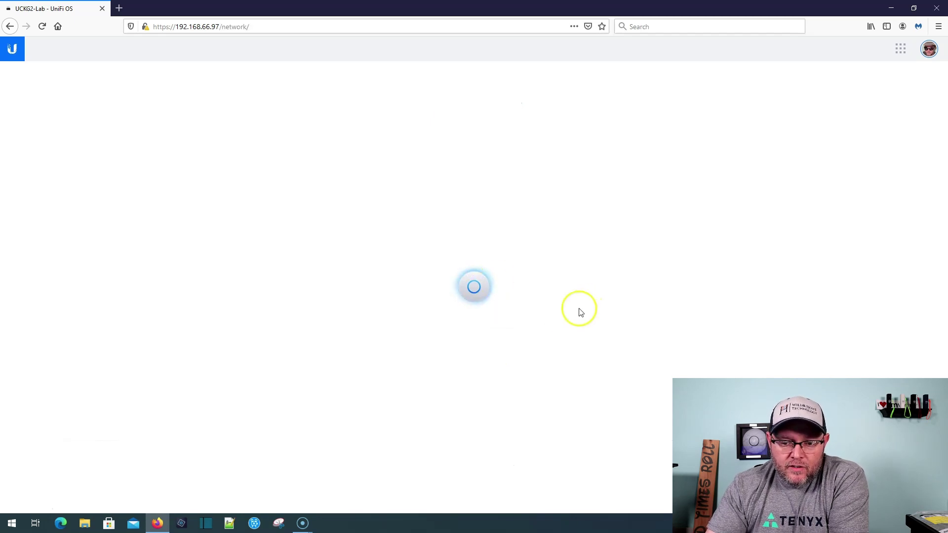